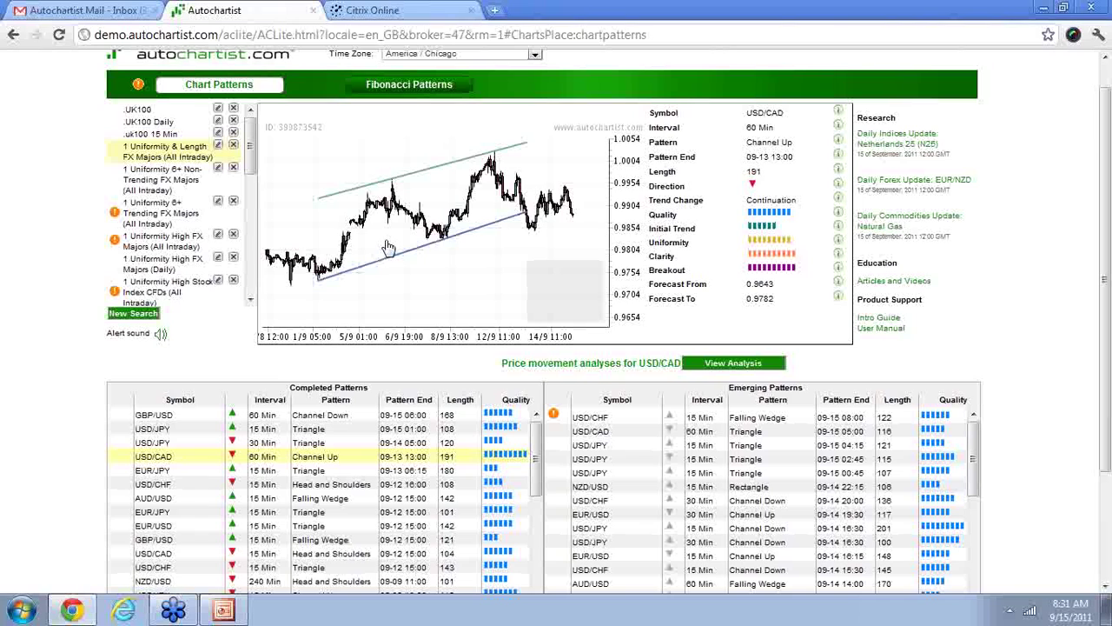
- Chart the USD/CHF 15-minute Head and Shoulders pattern instead of USD/CAD Channel Up
click(188, 486)
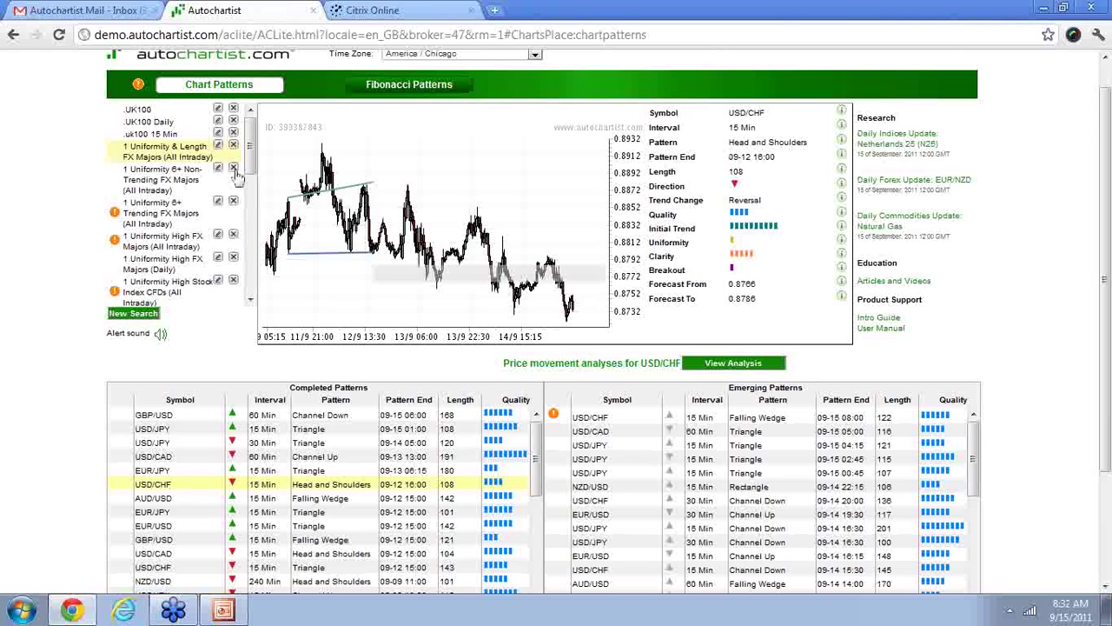
- Start a new chart pattern search
click(151, 317)
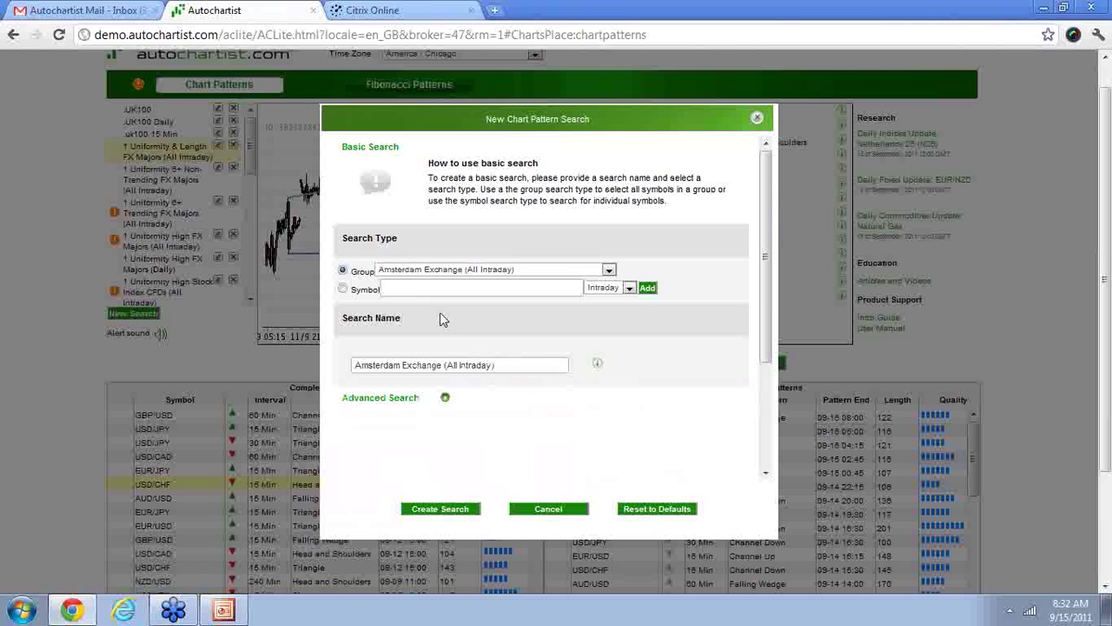
- Expand Advanced Search and scroll through its price range, direction, trend change and minimum length options
click(446, 401)
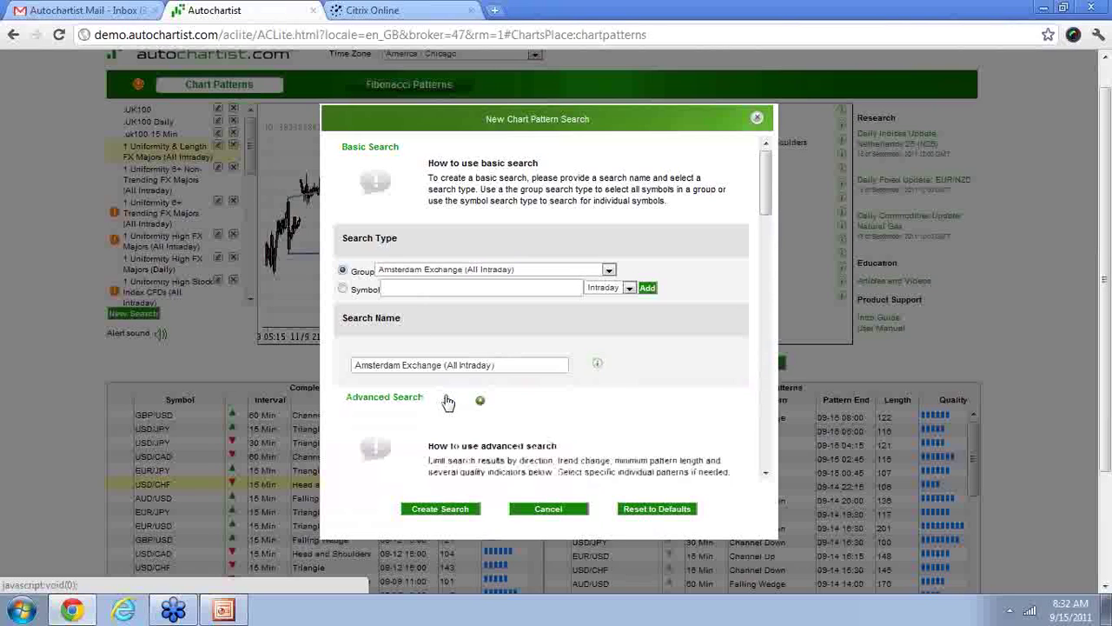
click(766, 474)
click(766, 475)
click(766, 474)
click(765, 474)
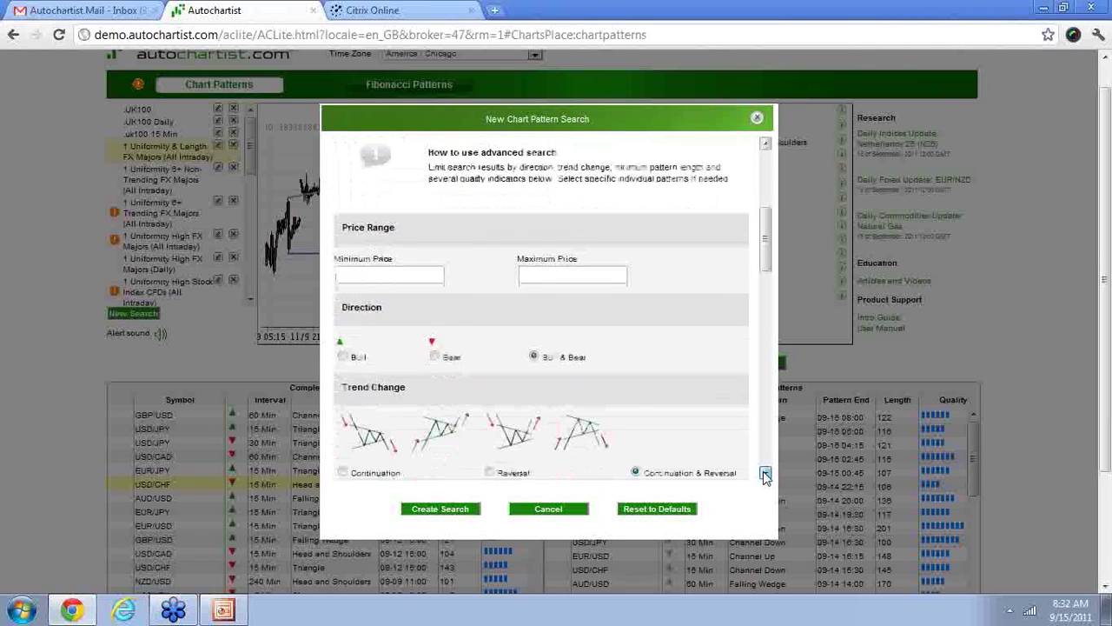
click(766, 475)
click(766, 475)
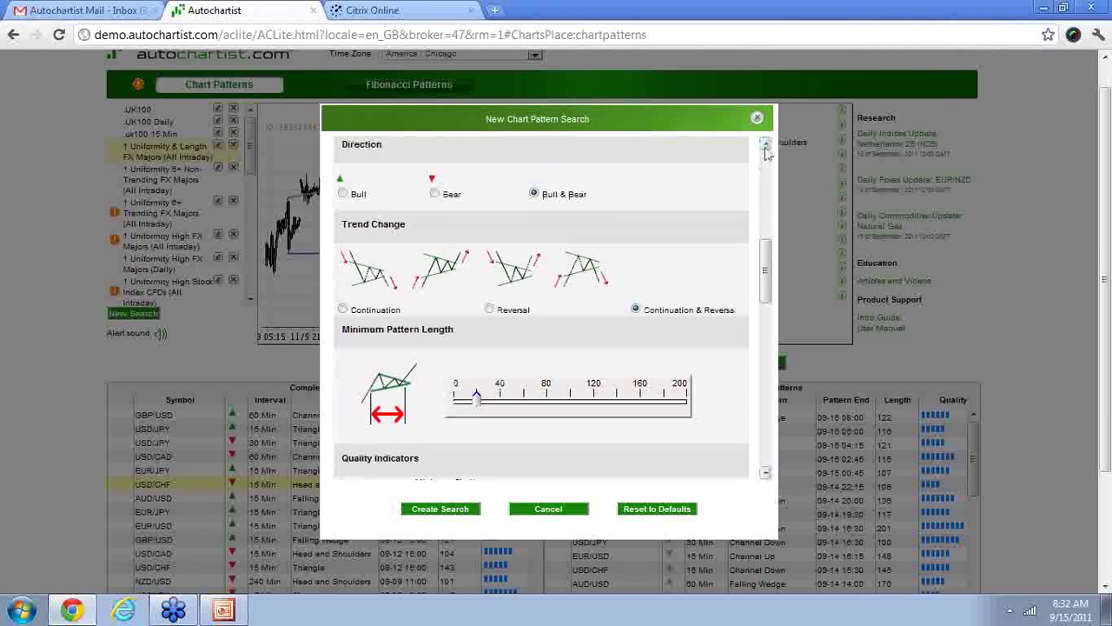
click(765, 144)
click(766, 144)
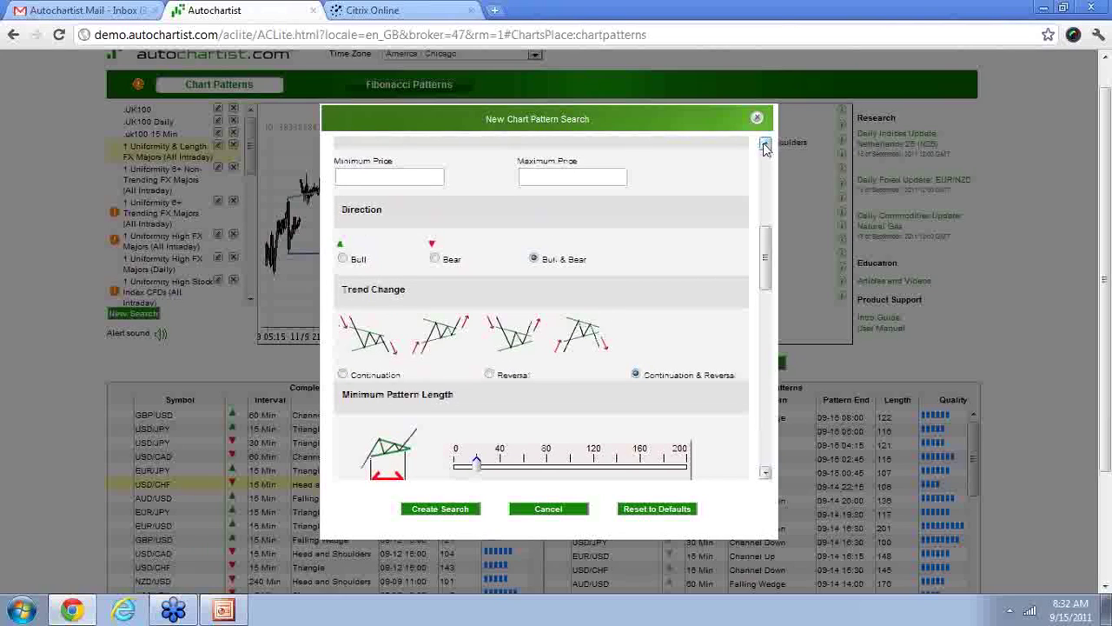
- Restrict the search to Bull continuation patterns with minimum pattern length about 120
click(343, 260)
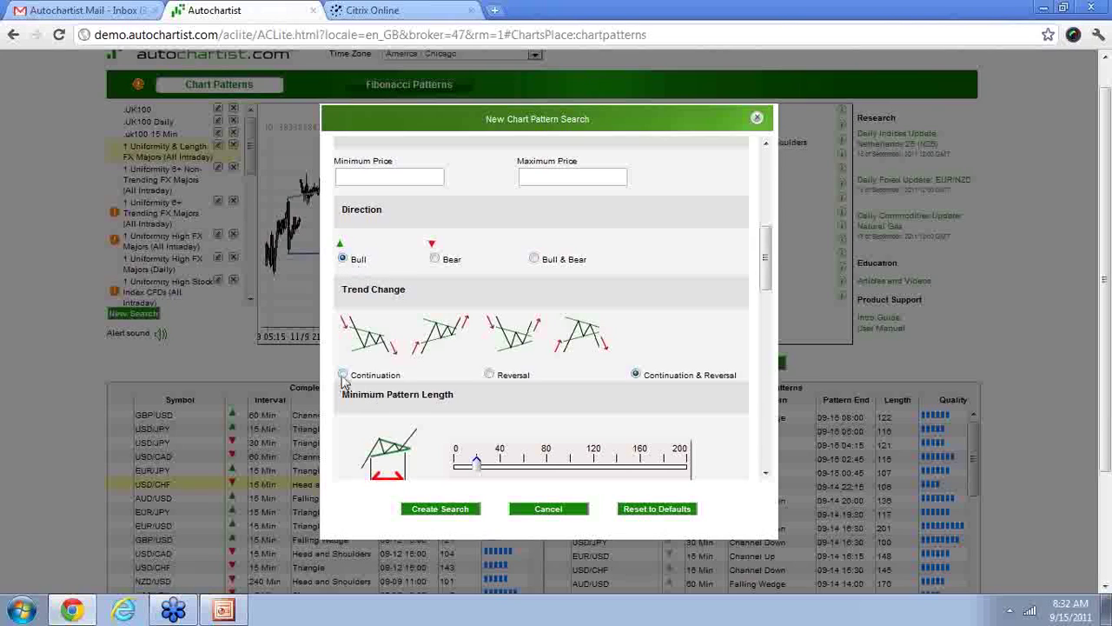
click(343, 376)
click(766, 474)
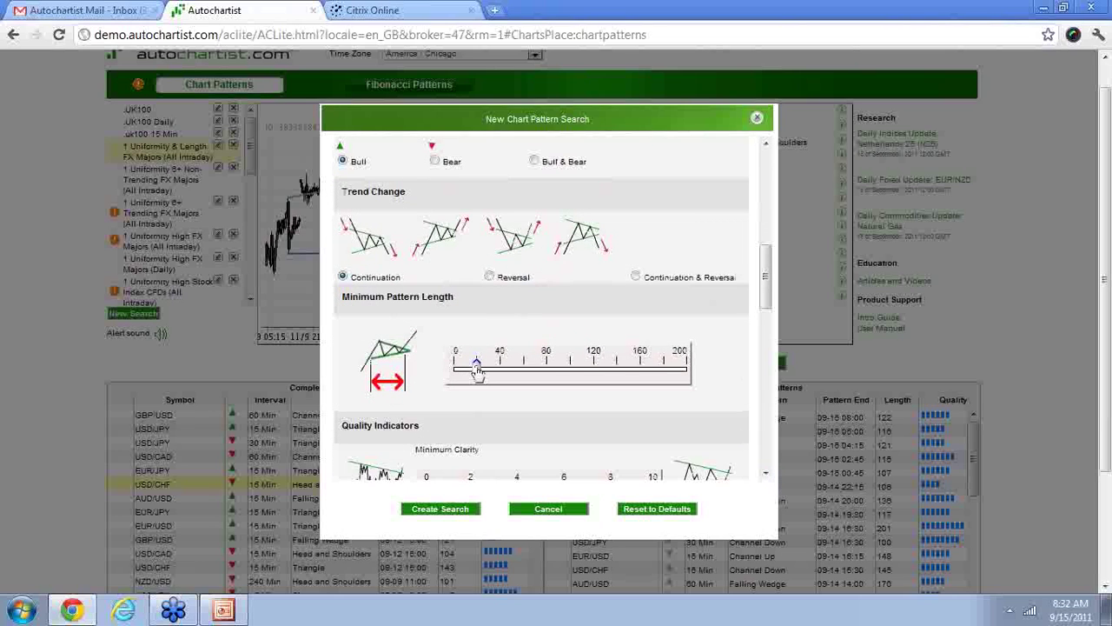
drag(476, 372, 573, 374)
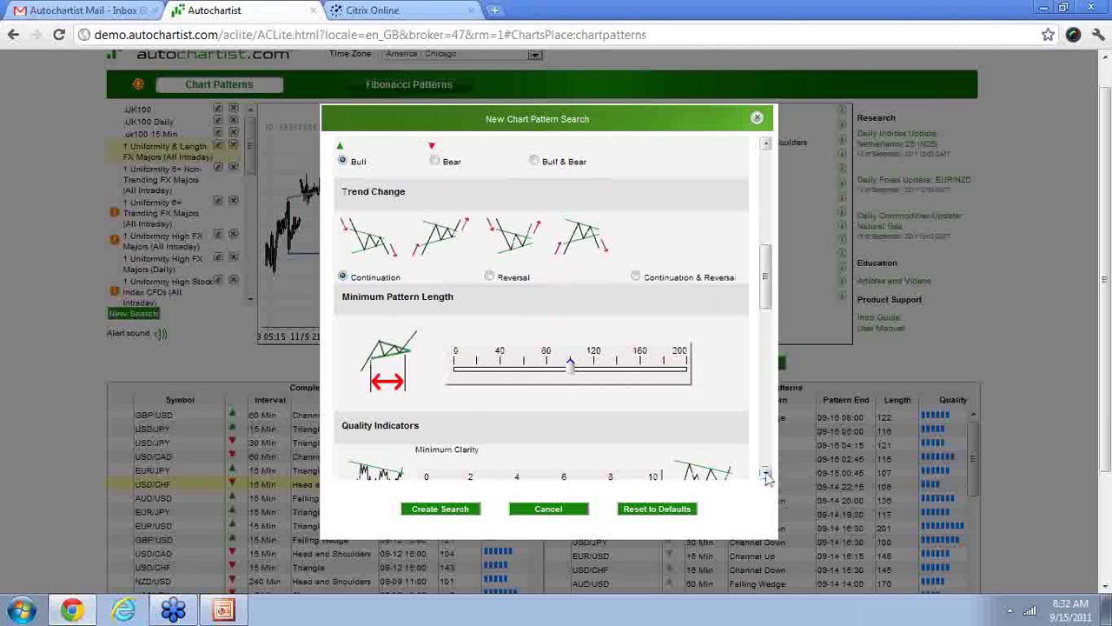
- Set minimum clarity and uniformity to 6 and create the search
scroll(766, 476, down, 5)
scroll(551, 224, down, 1)
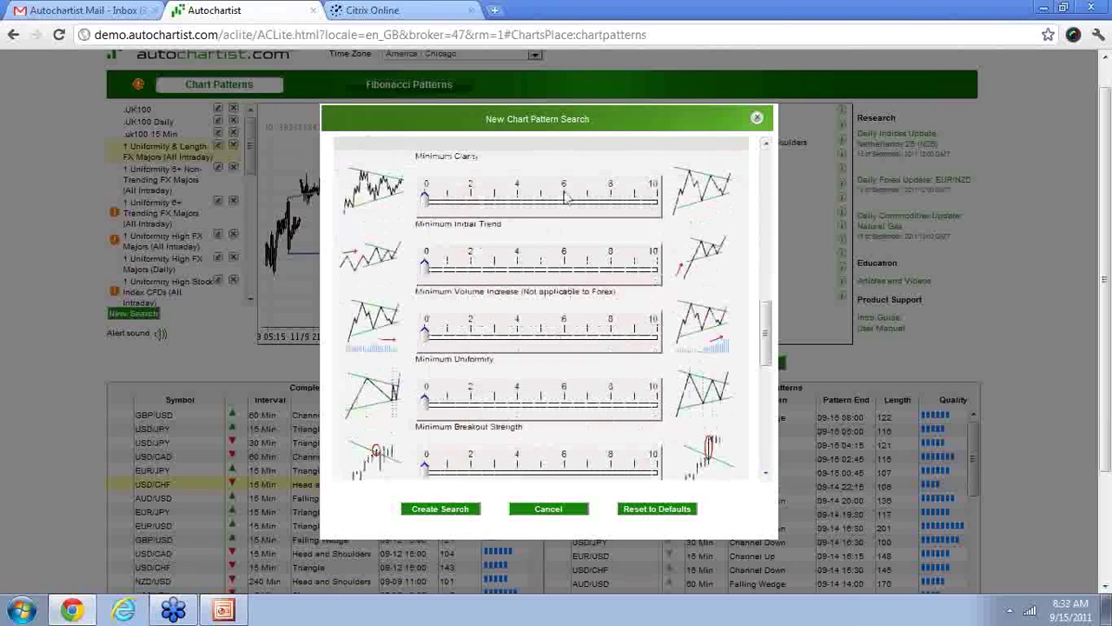
click(566, 198)
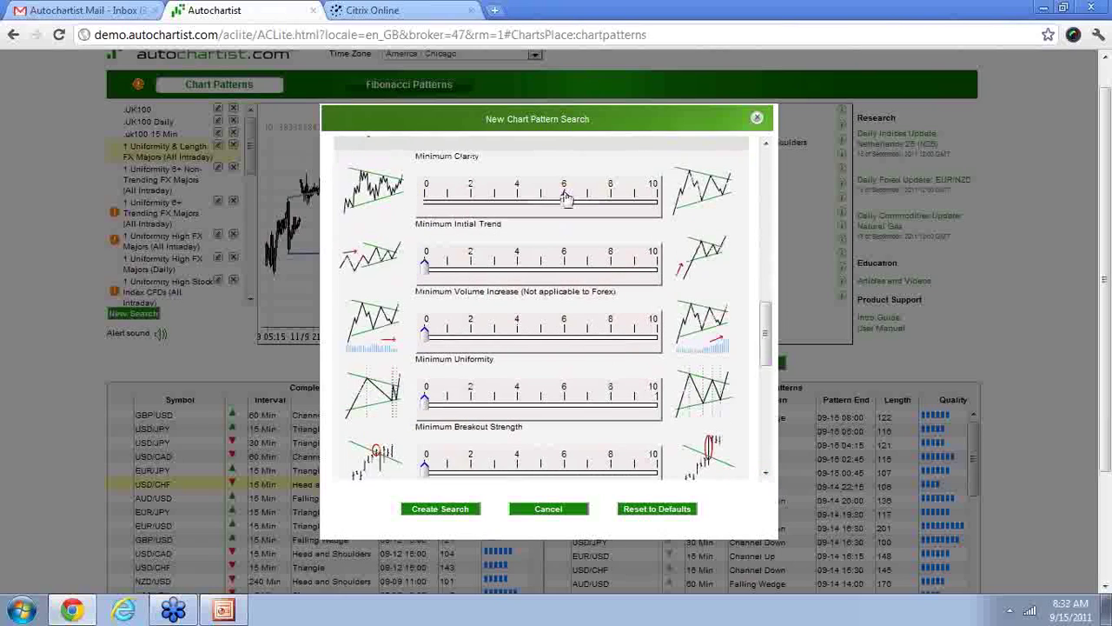
click(564, 403)
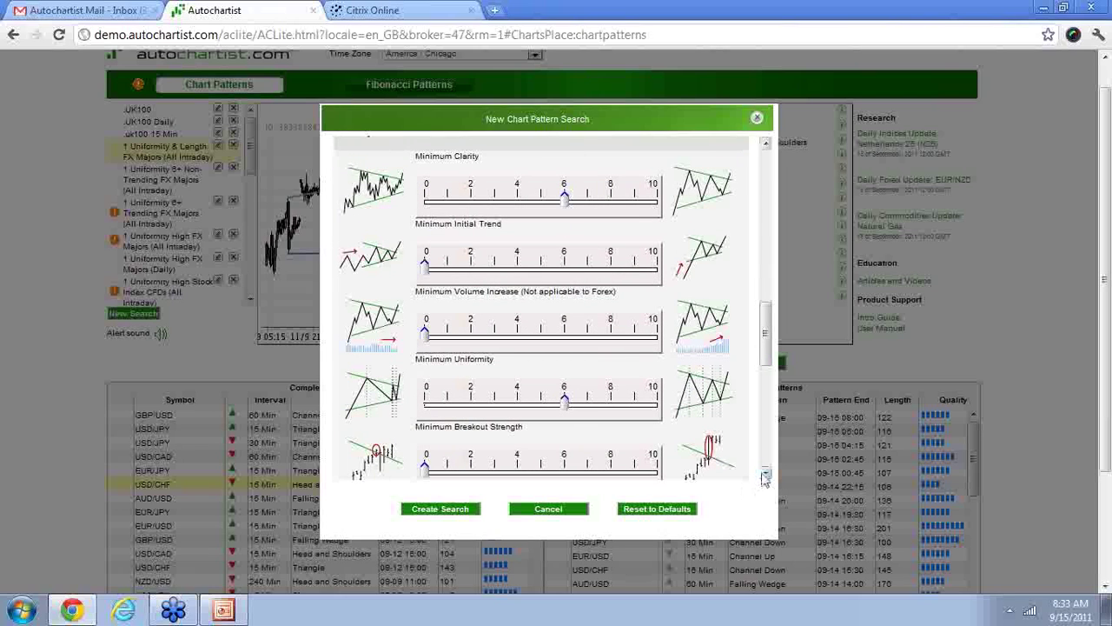
scroll(765, 476, down, 3)
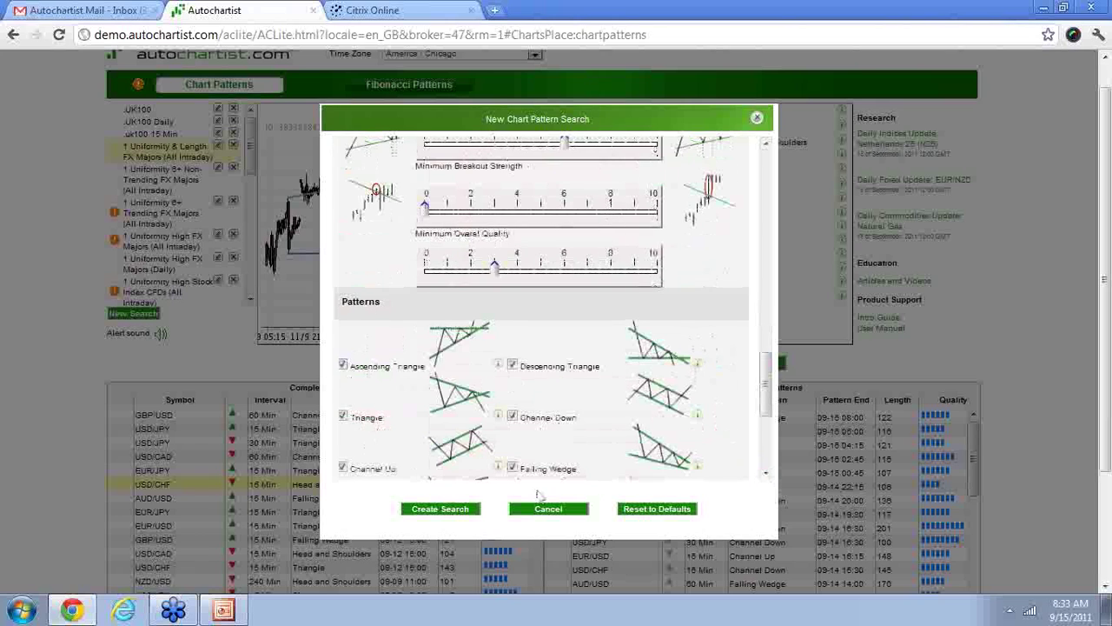
click(450, 509)
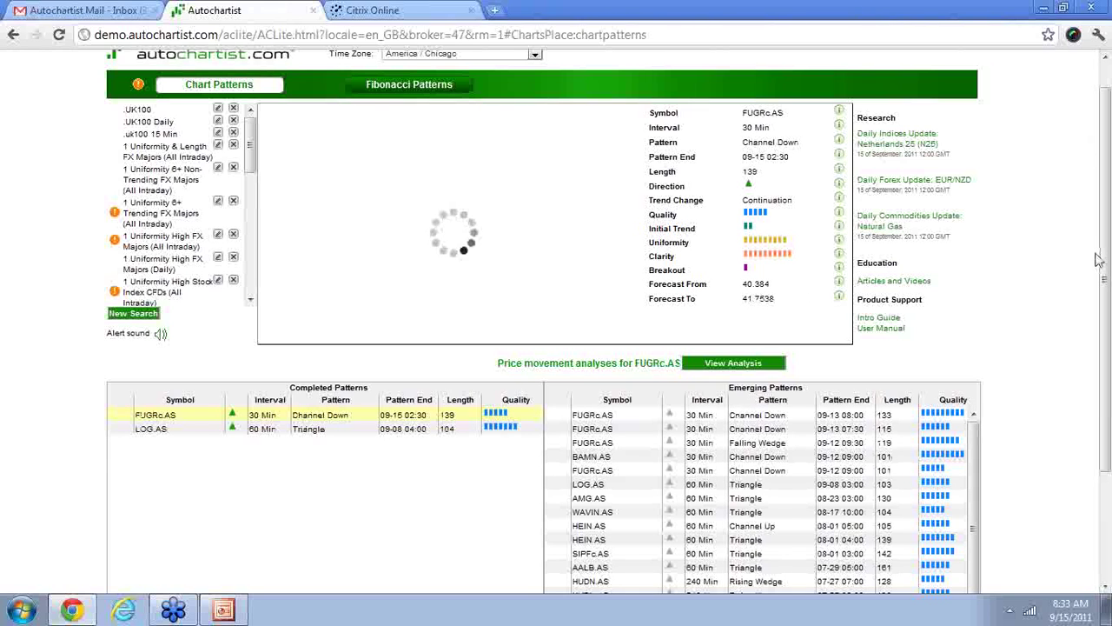
- Start a new search on the FX Majors (All Intraday) group with advanced options expanded
drag(1097, 256, 1097, 215)
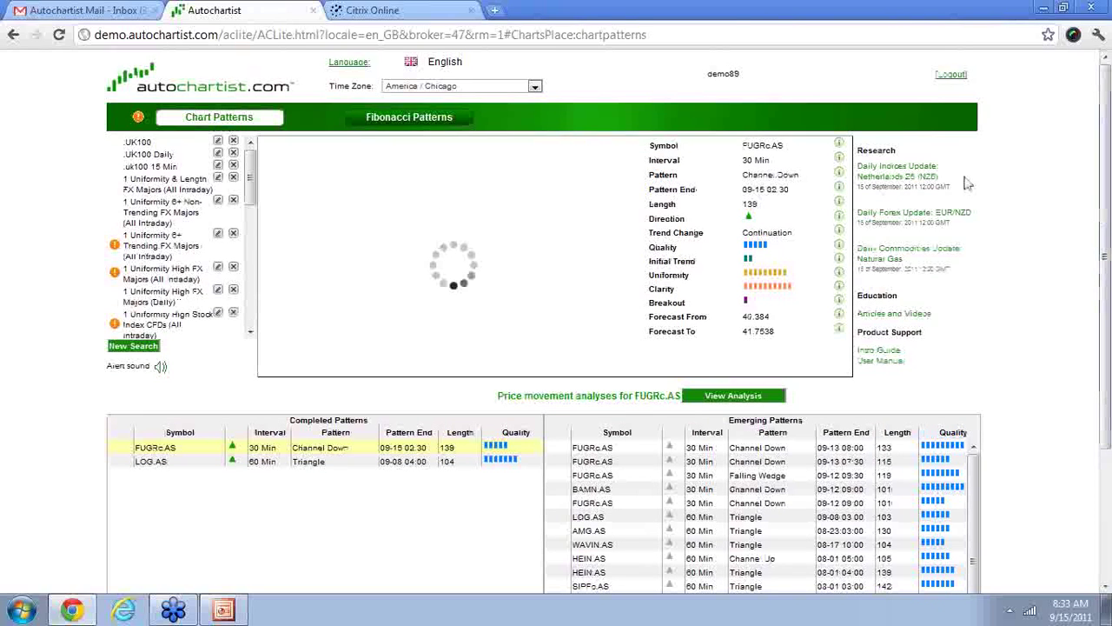
click(136, 346)
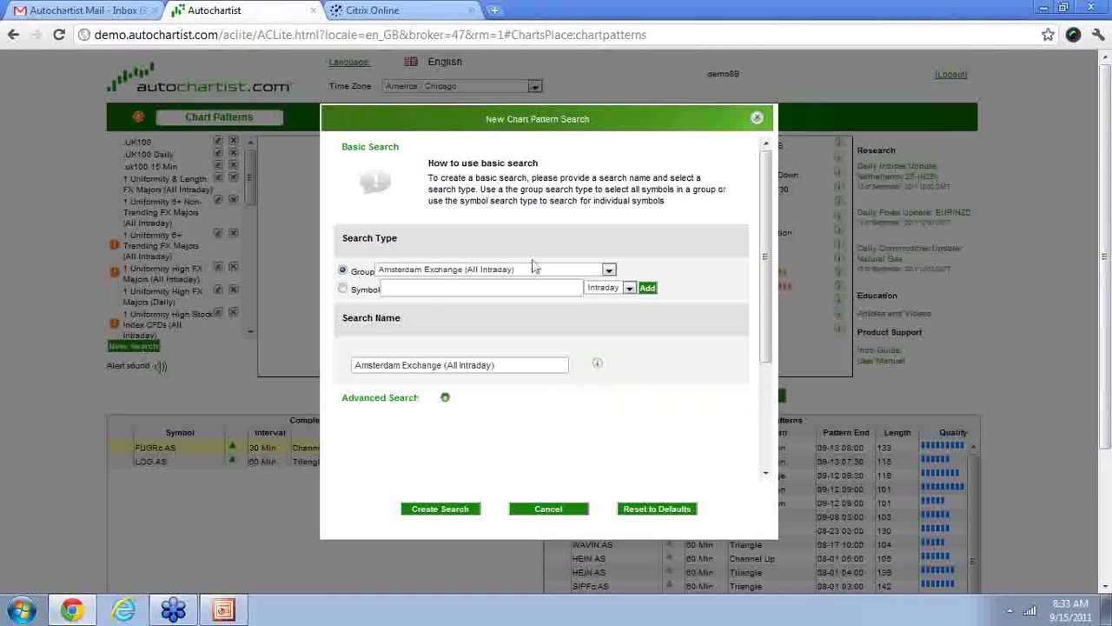
click(610, 270)
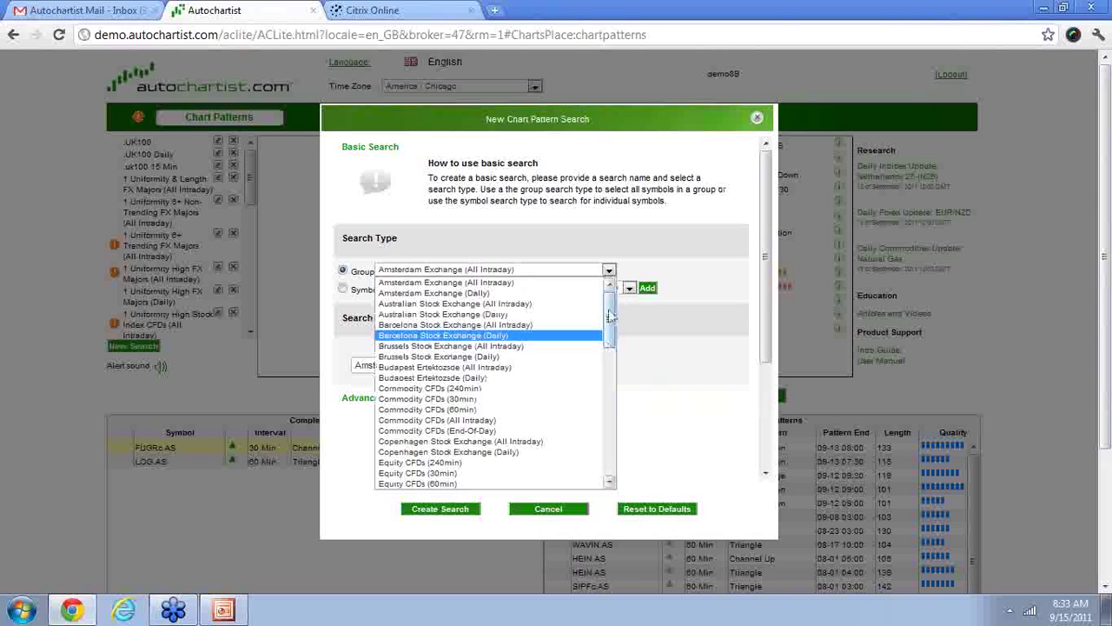
drag(610, 347, 615, 390)
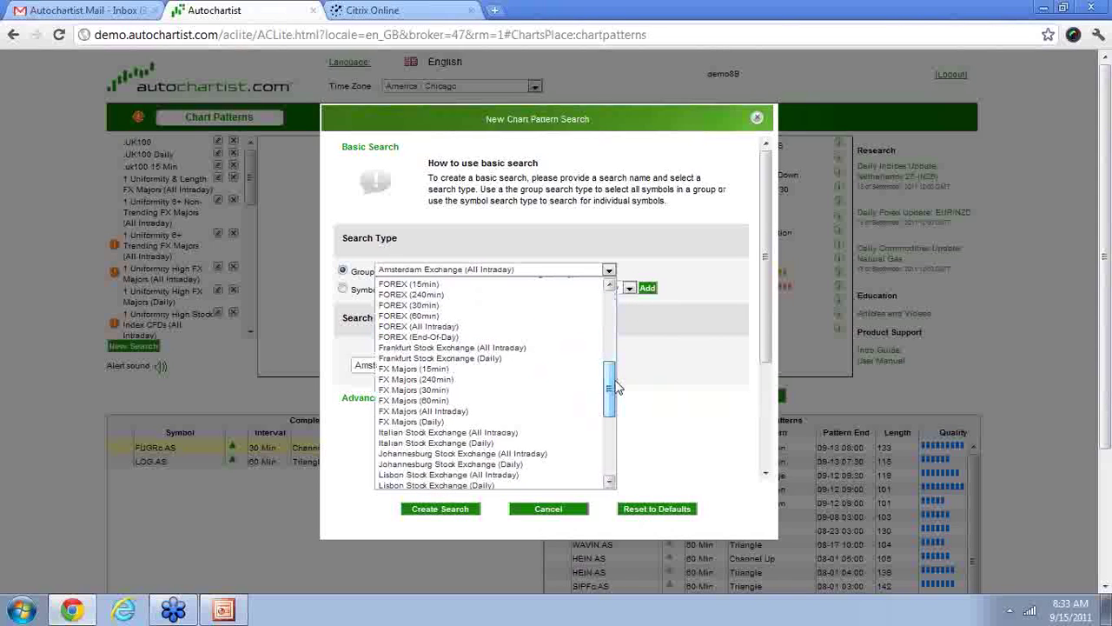
click(423, 412)
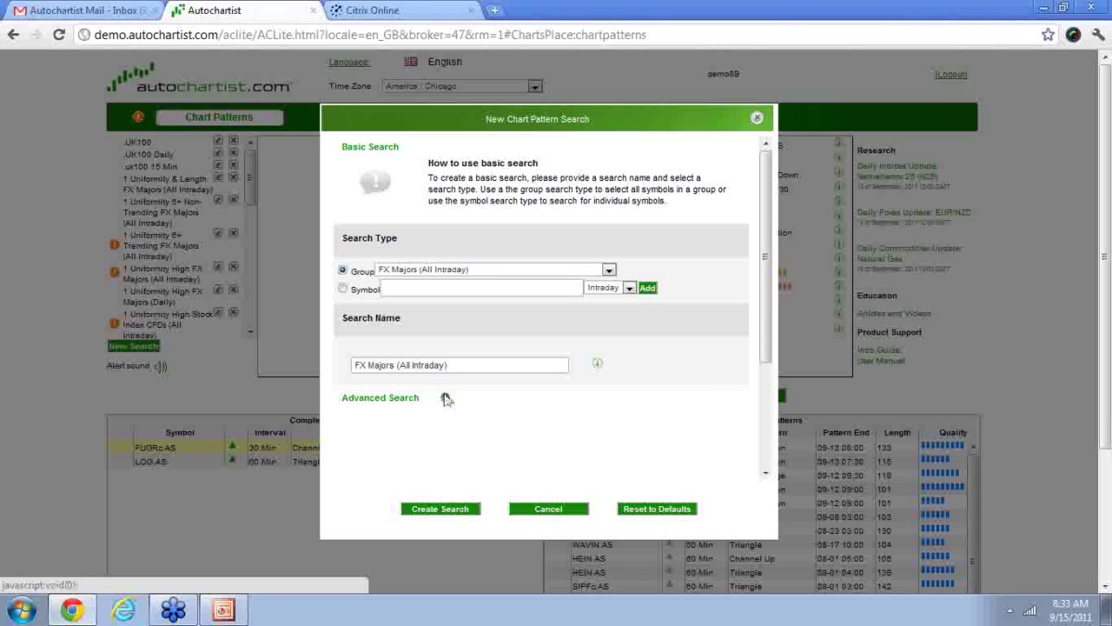
click(444, 398)
- Limit the FX Majors search to Bull continuation patterns
click(770, 455)
click(770, 455)
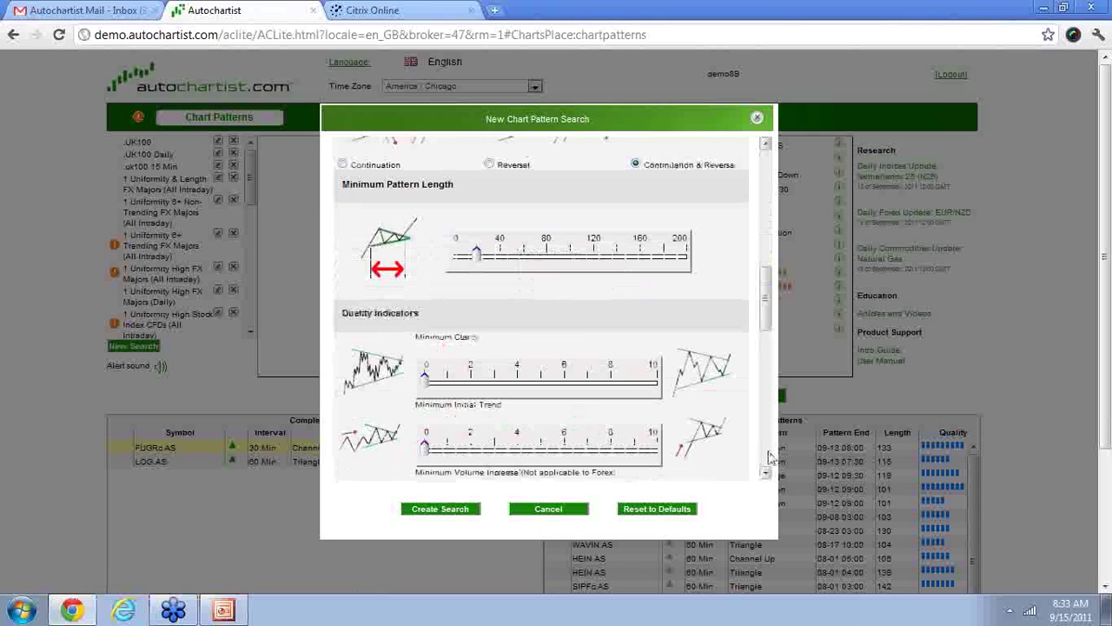
click(768, 176)
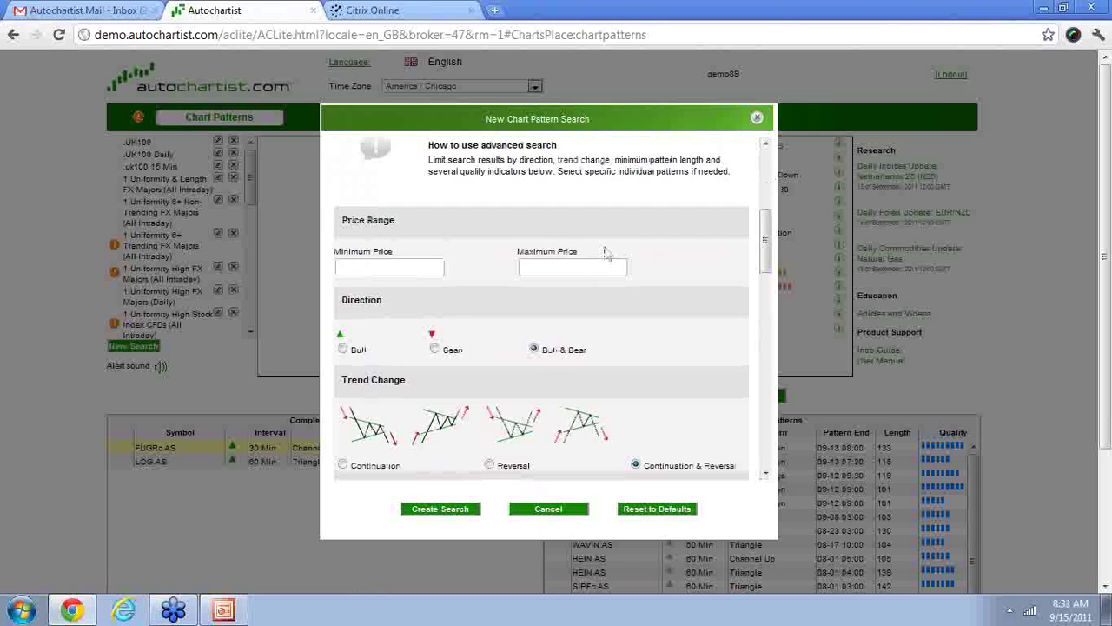
click(343, 350)
click(765, 474)
click(766, 474)
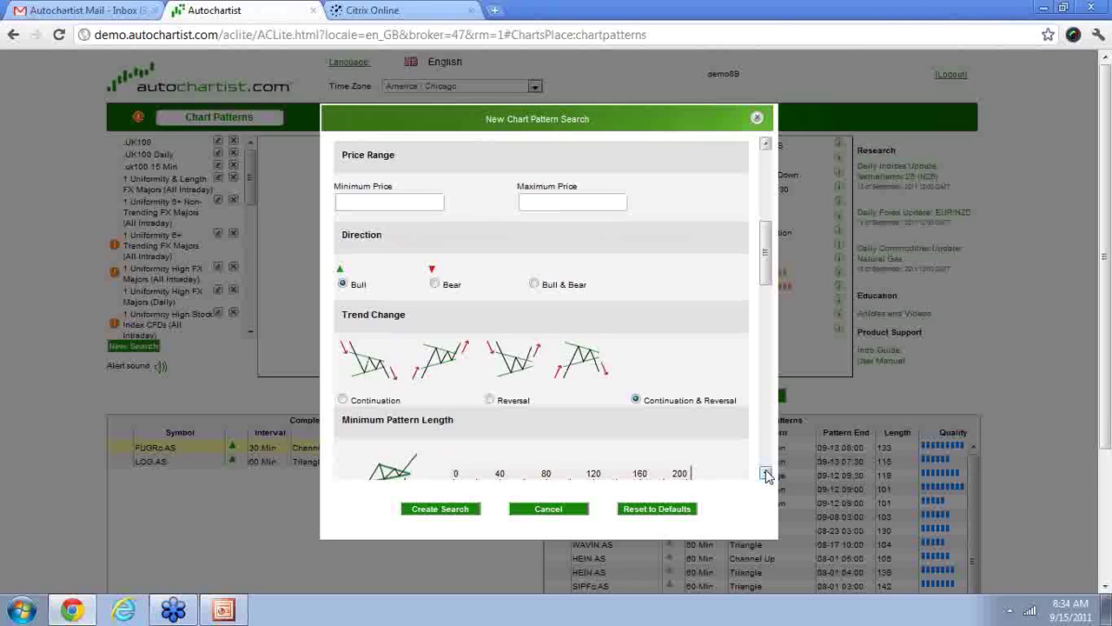
click(343, 401)
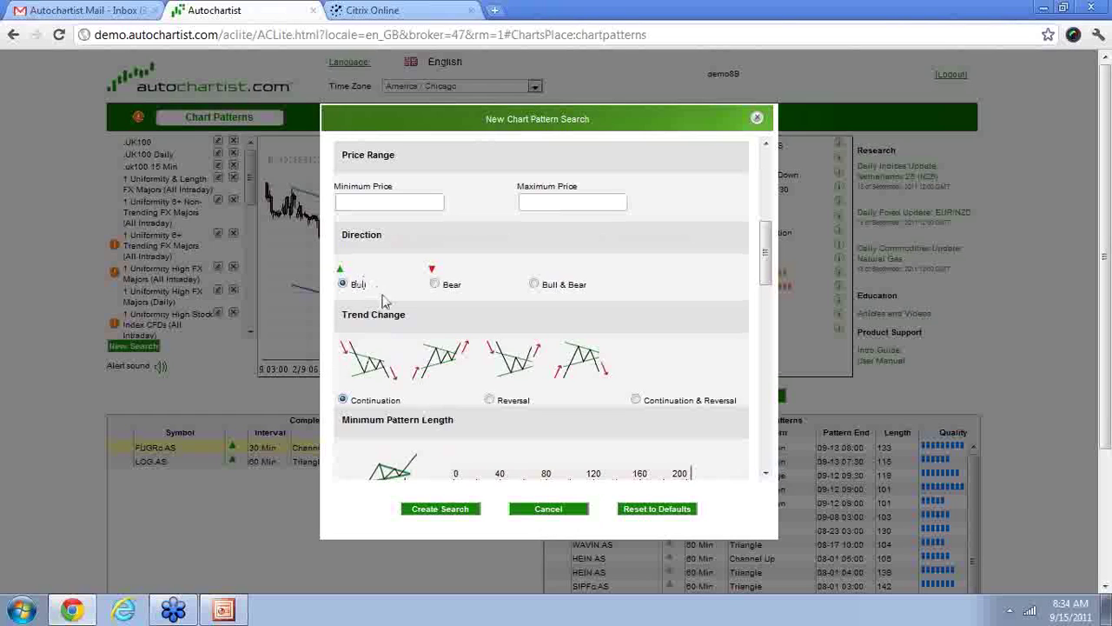
- Set minimum length about 100, clarity 6 and uniformity 6, then create the search
click(764, 474)
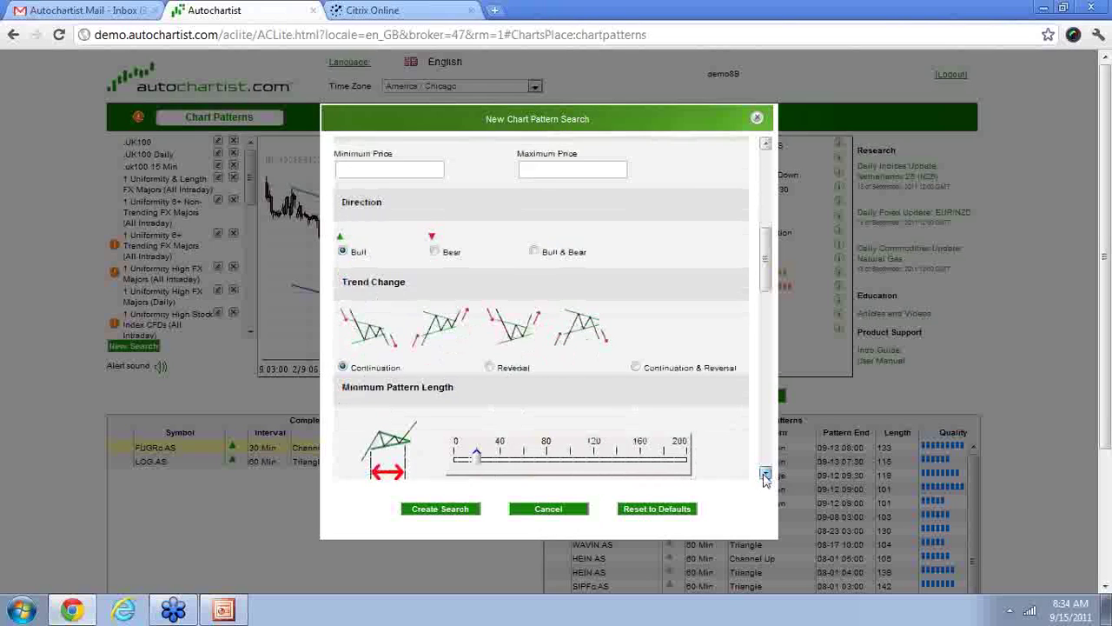
click(764, 474)
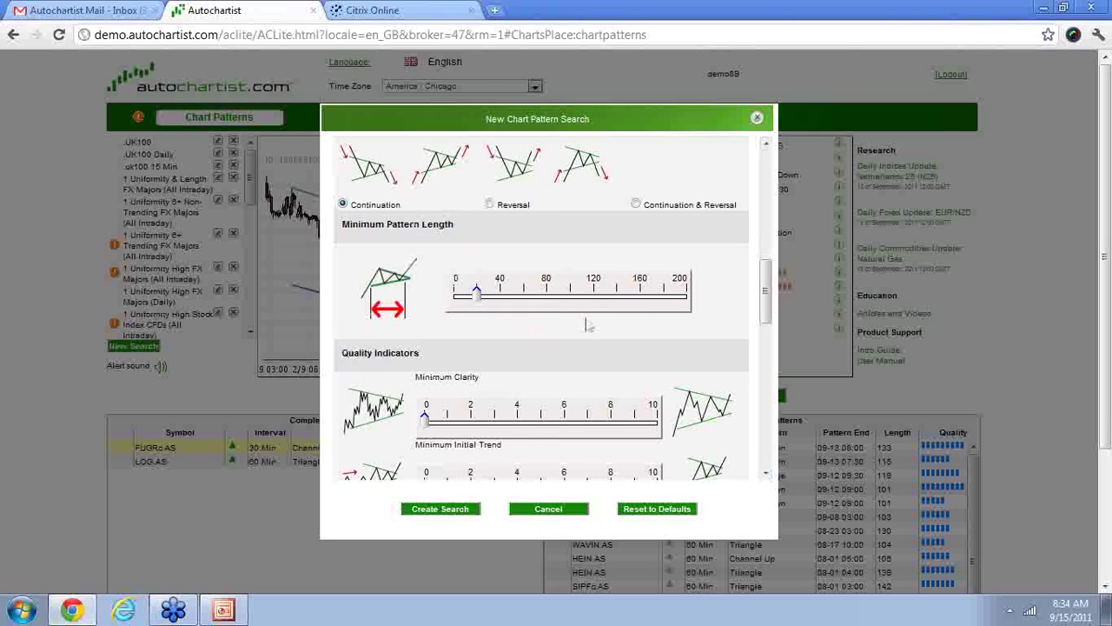
click(571, 295)
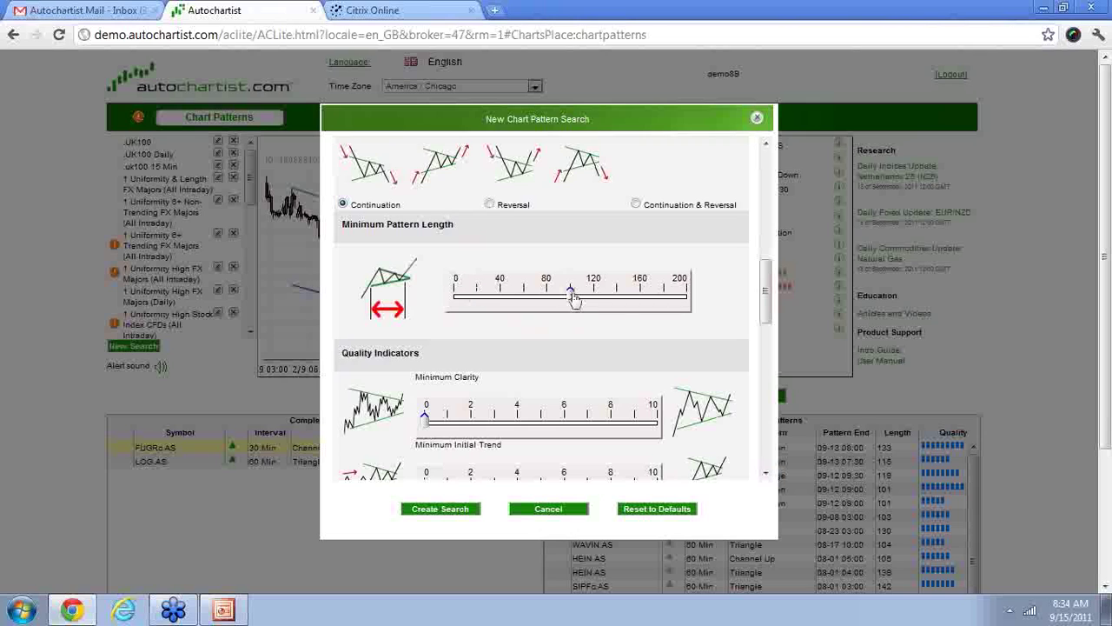
click(764, 473)
click(765, 474)
click(574, 294)
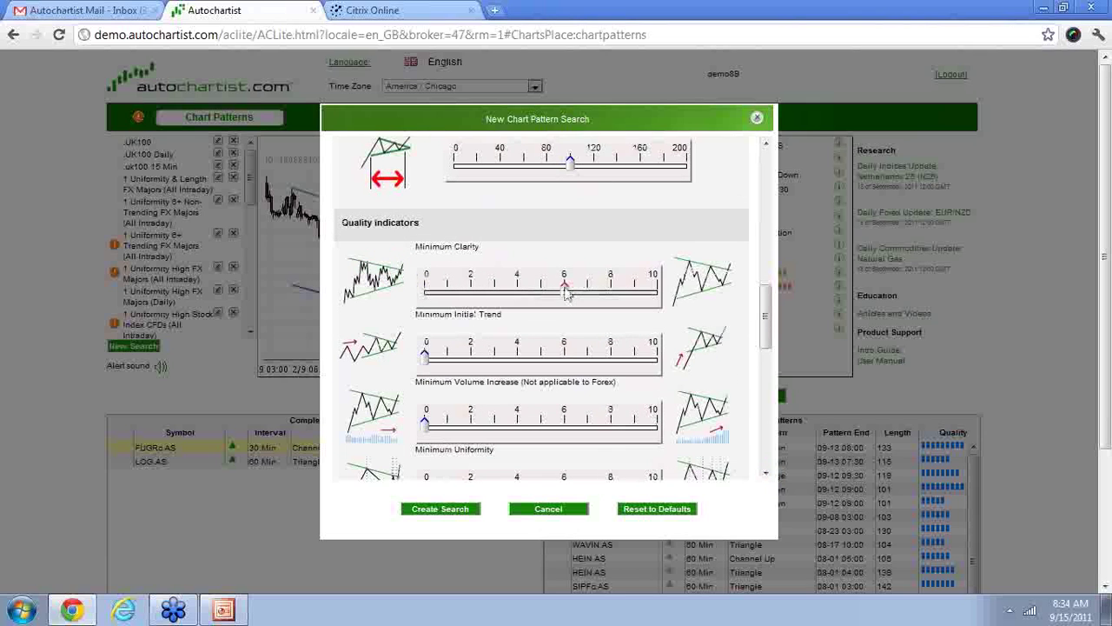
click(765, 474)
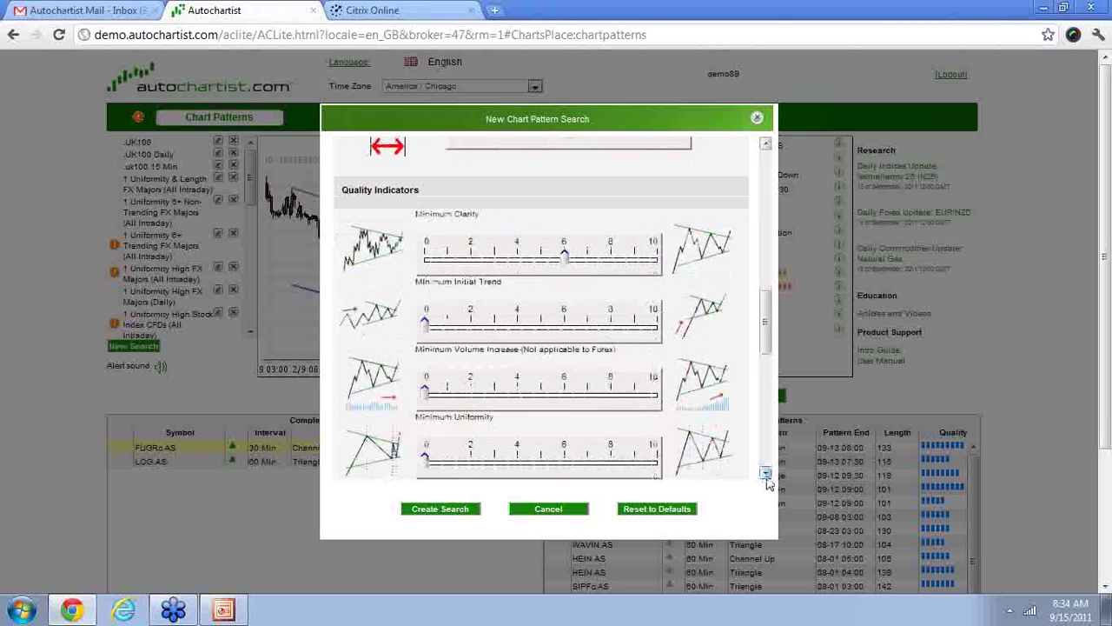
click(764, 473)
click(566, 365)
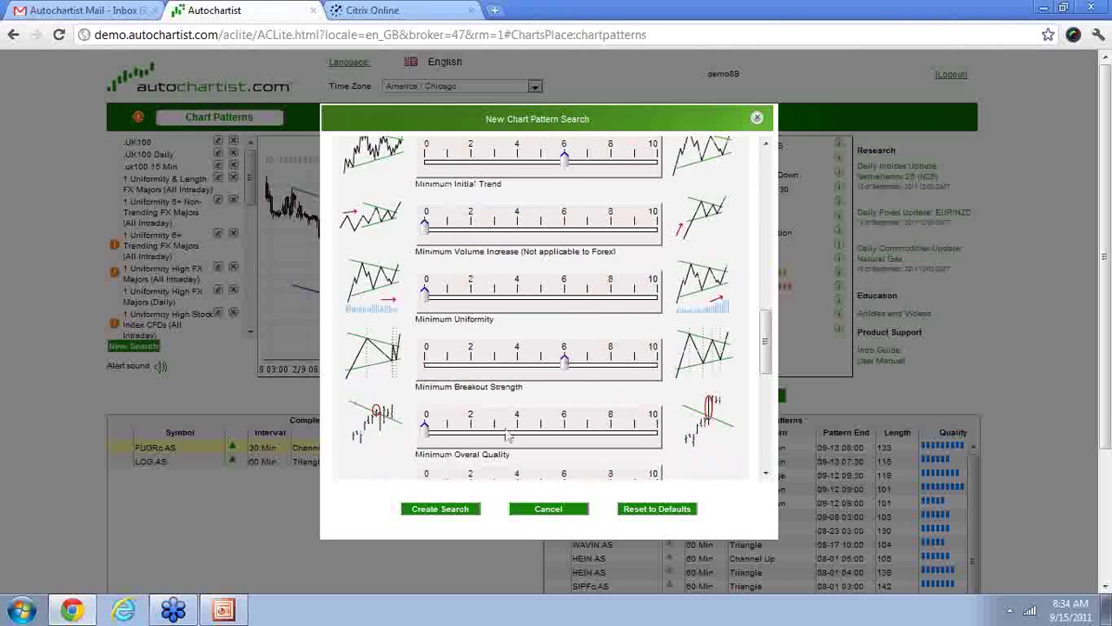
click(443, 511)
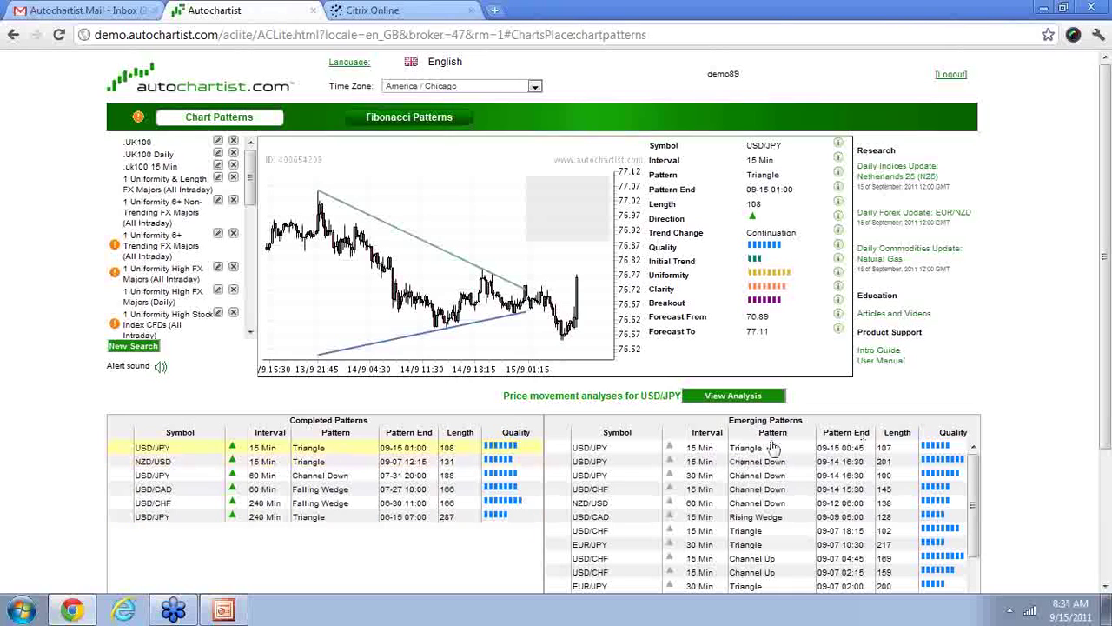
- Show the emerging USD/JPY 15-minute Triangle pattern with its details
click(636, 448)
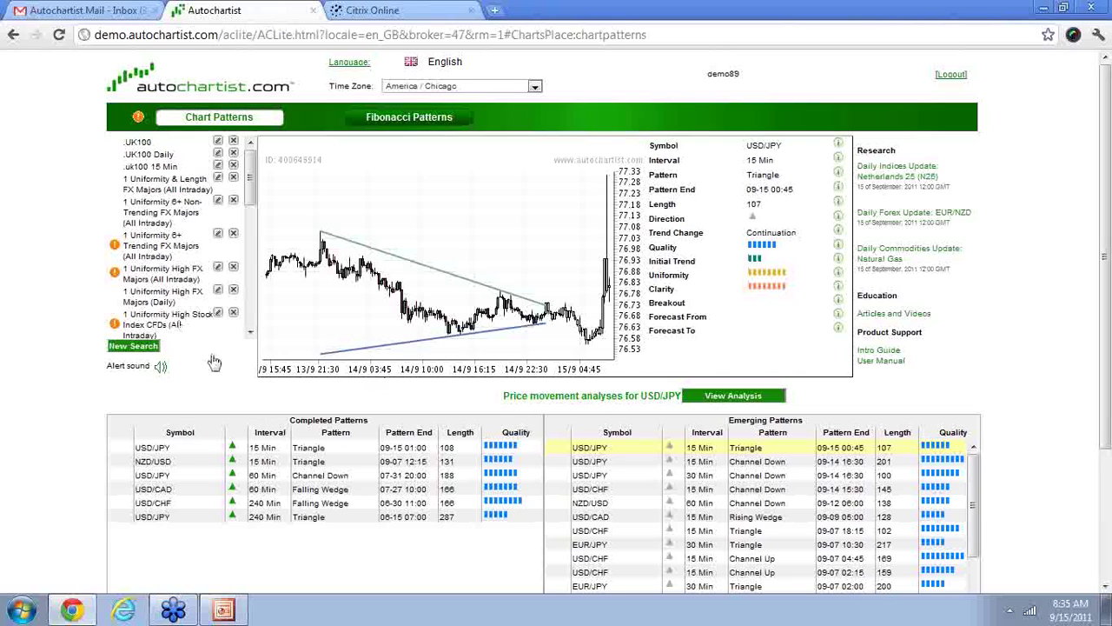
- Review the USD/JPY 15-minute Triangle: continuation pattern, length 107, ending 09-15 00:45
click(250, 336)
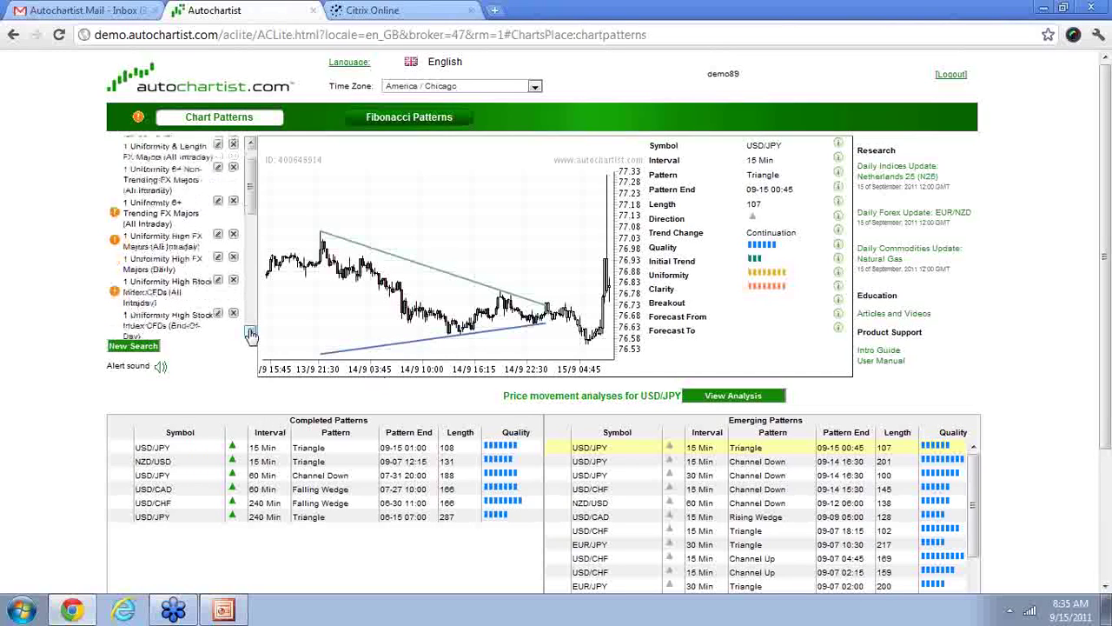
click(250, 335)
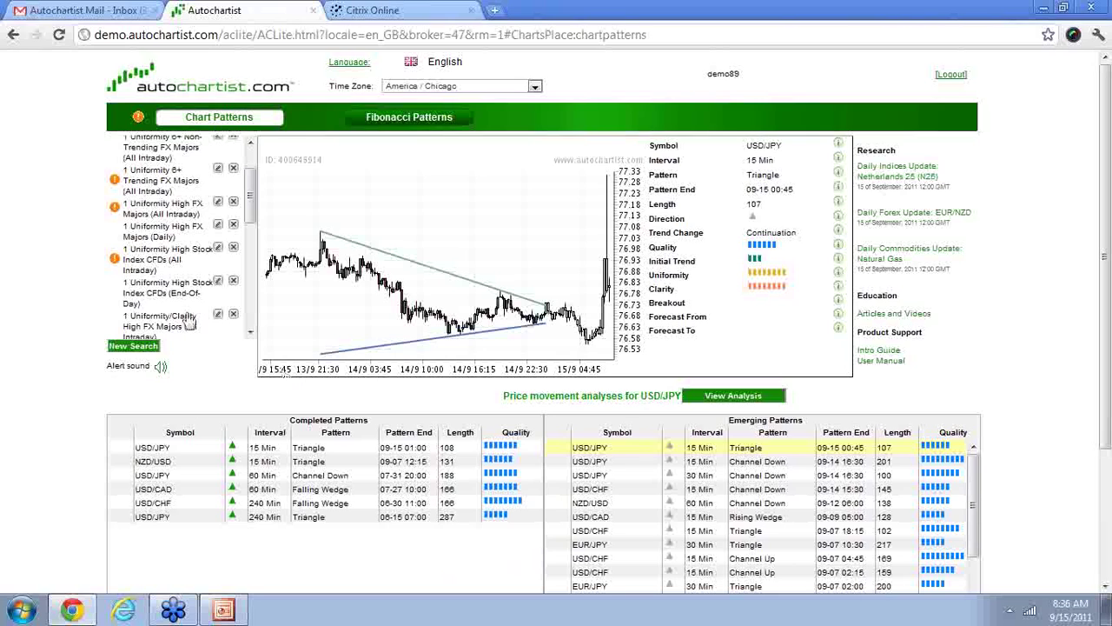
- Load the saved '1 Uniformity High Stock Index CFDs (All Intraday)' search, charting the .US2000 Triangle
click(149, 267)
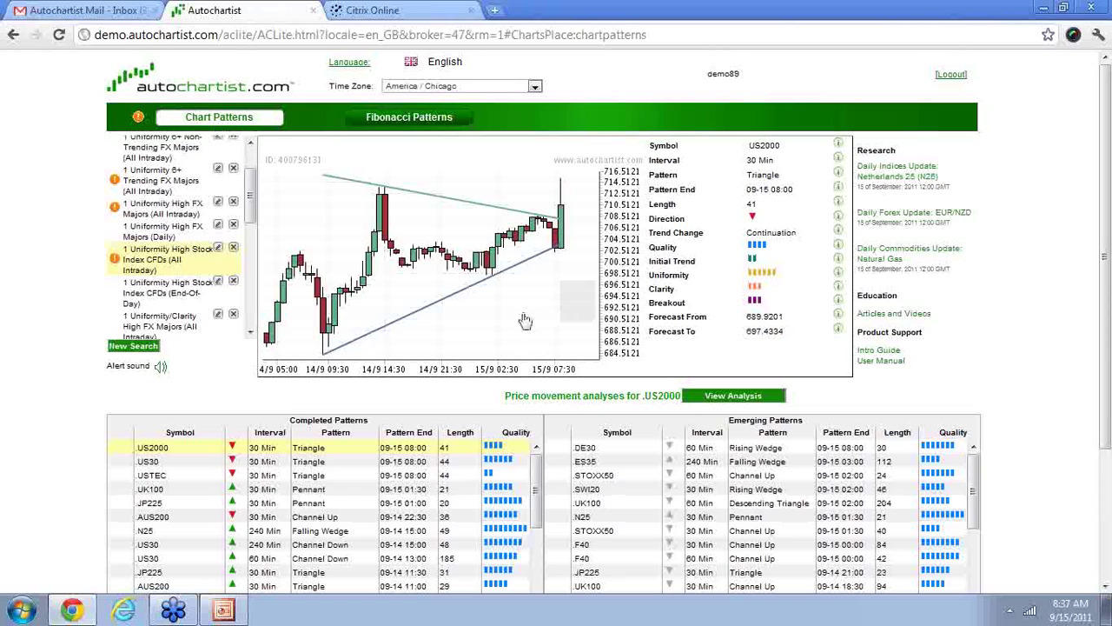
- Chart the .US30 30-minute Triangle forecasting 10991.4354 to 11145.1814
click(200, 465)
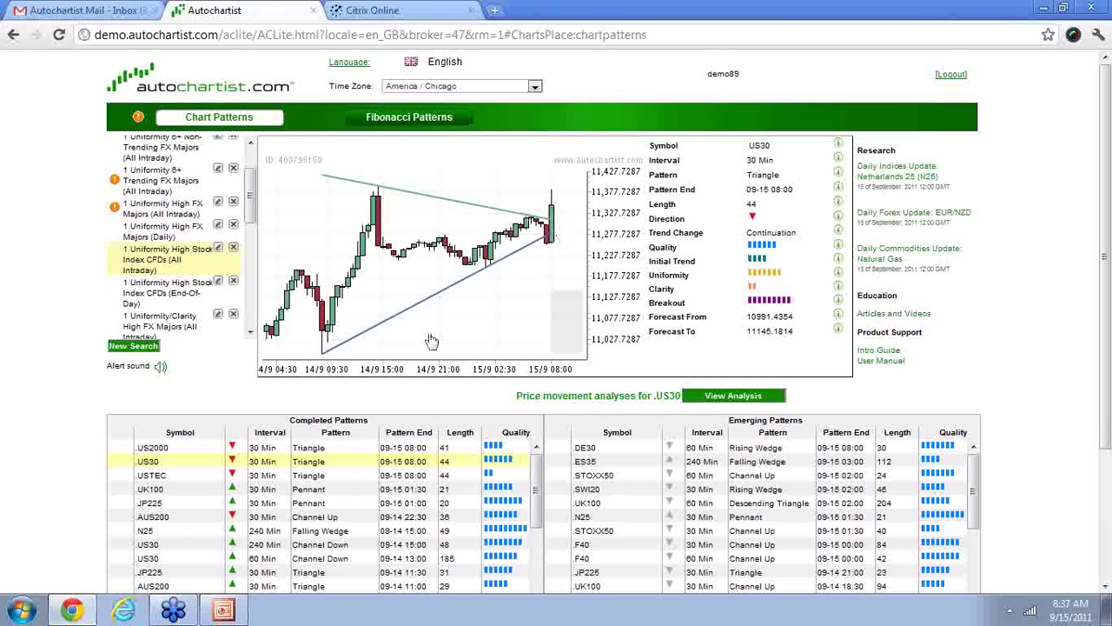
- Show the DE30 emerging Rising Wedge pattern
click(659, 449)
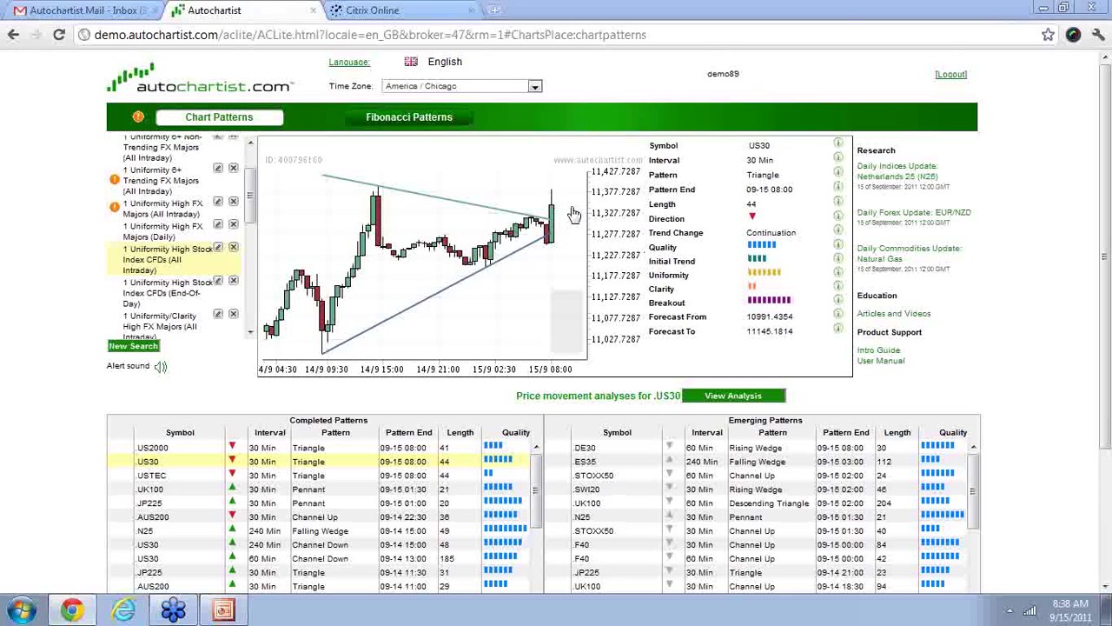
drag(574, 213, 556, 148)
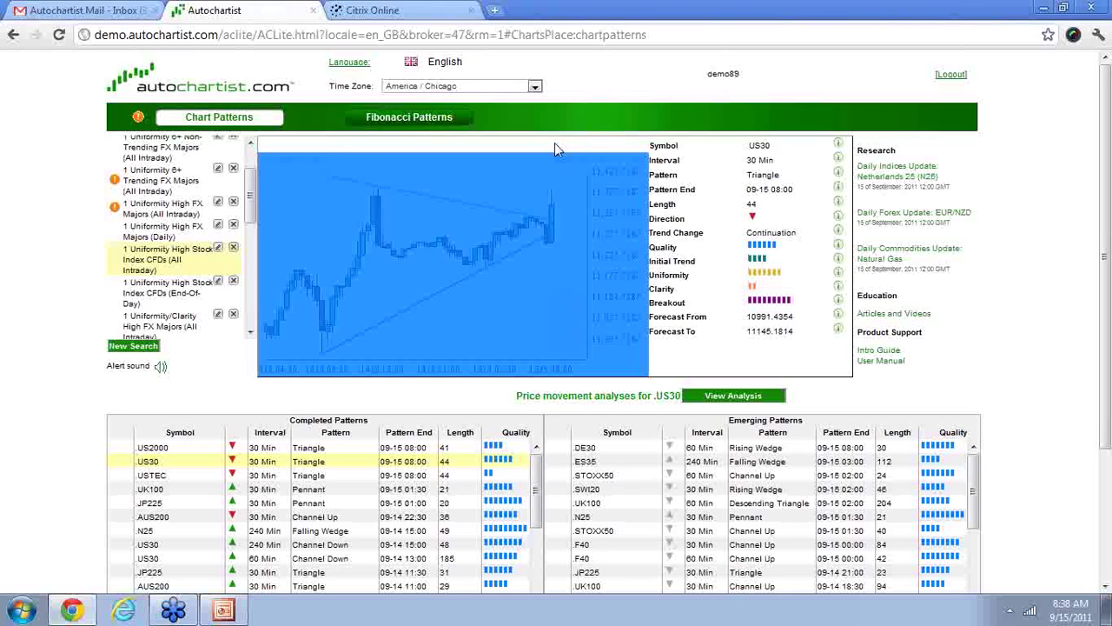
click(589, 217)
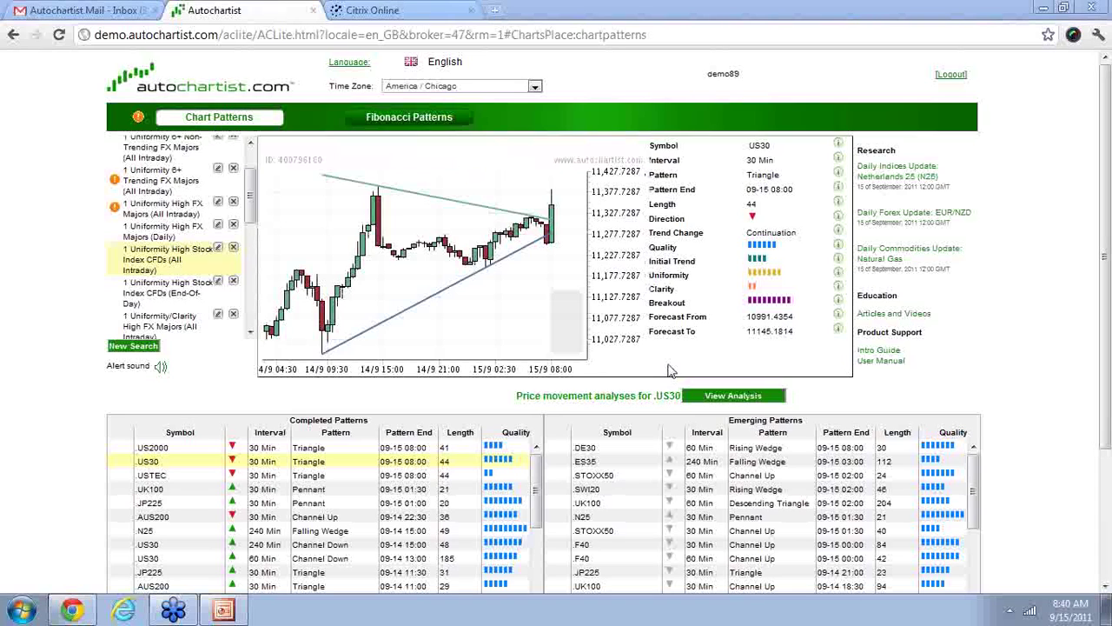
click(150, 187)
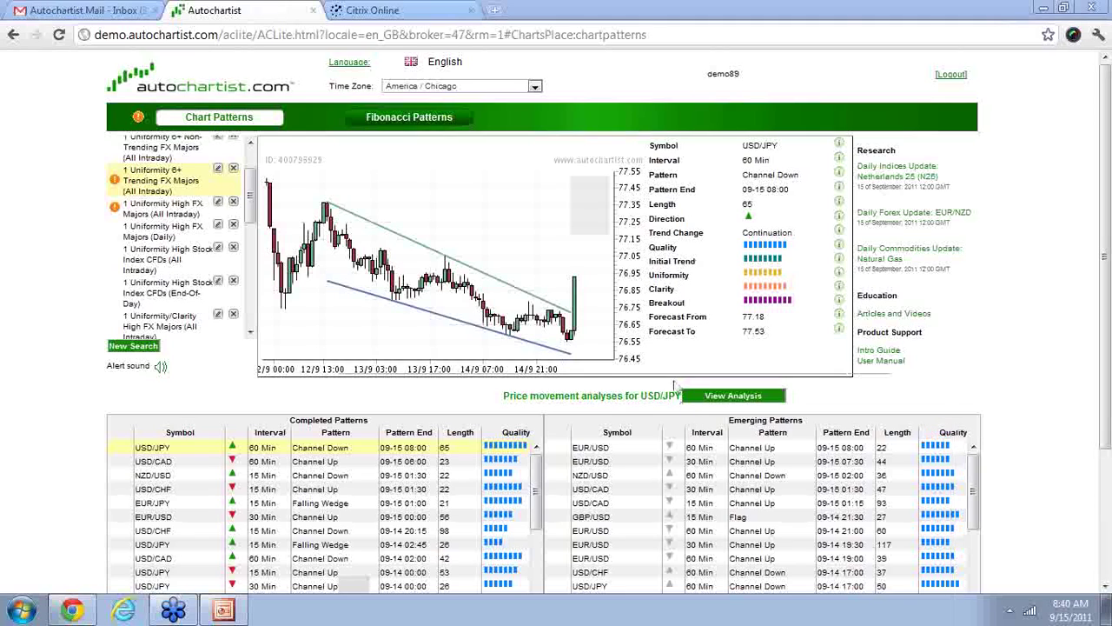
- Check USD/JPY movement per day and per hour, ending on the Price Range Forecast
click(733, 398)
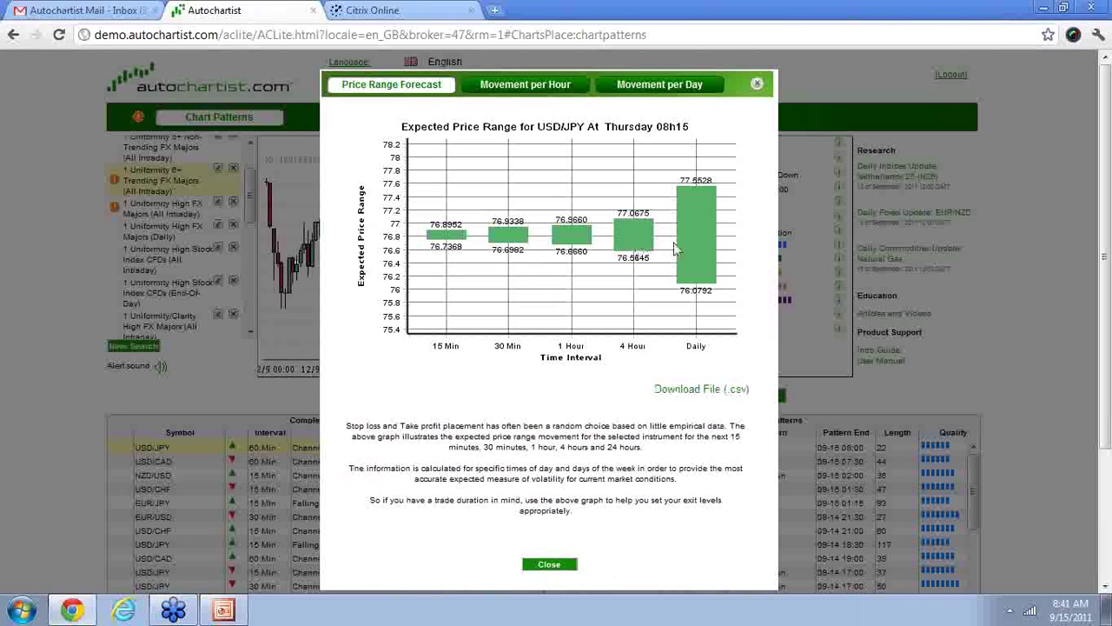
click(665, 87)
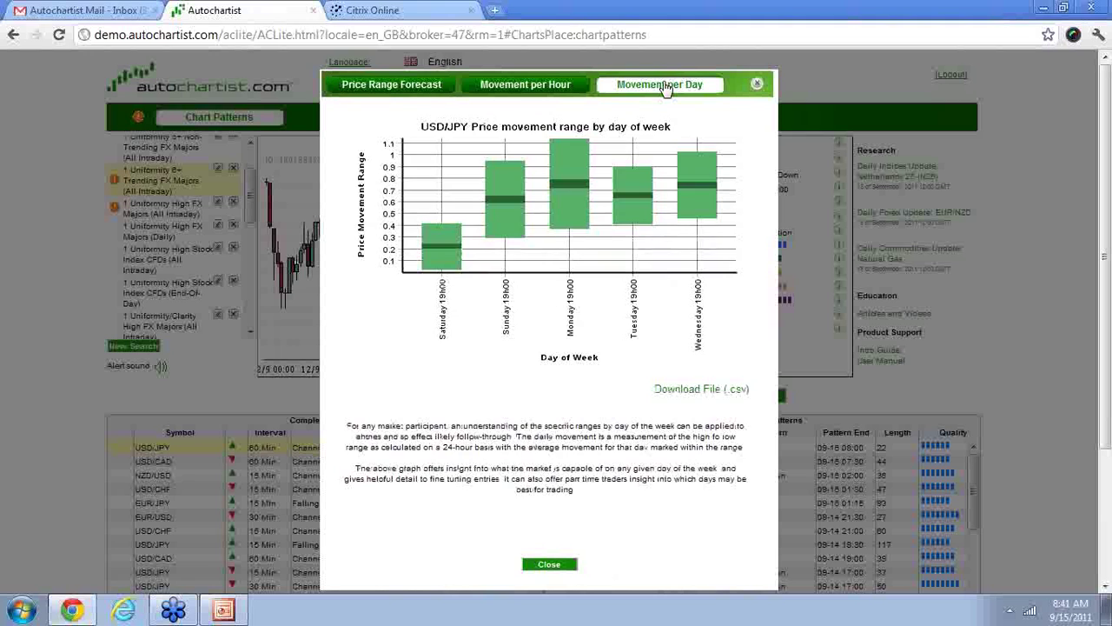
click(518, 85)
click(431, 91)
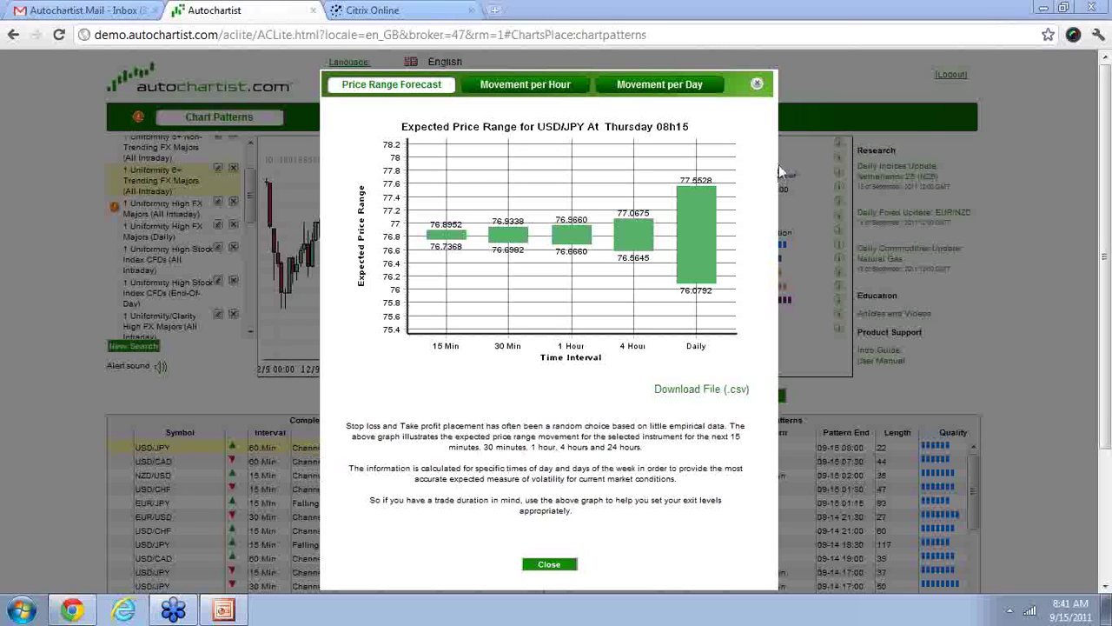
click(756, 85)
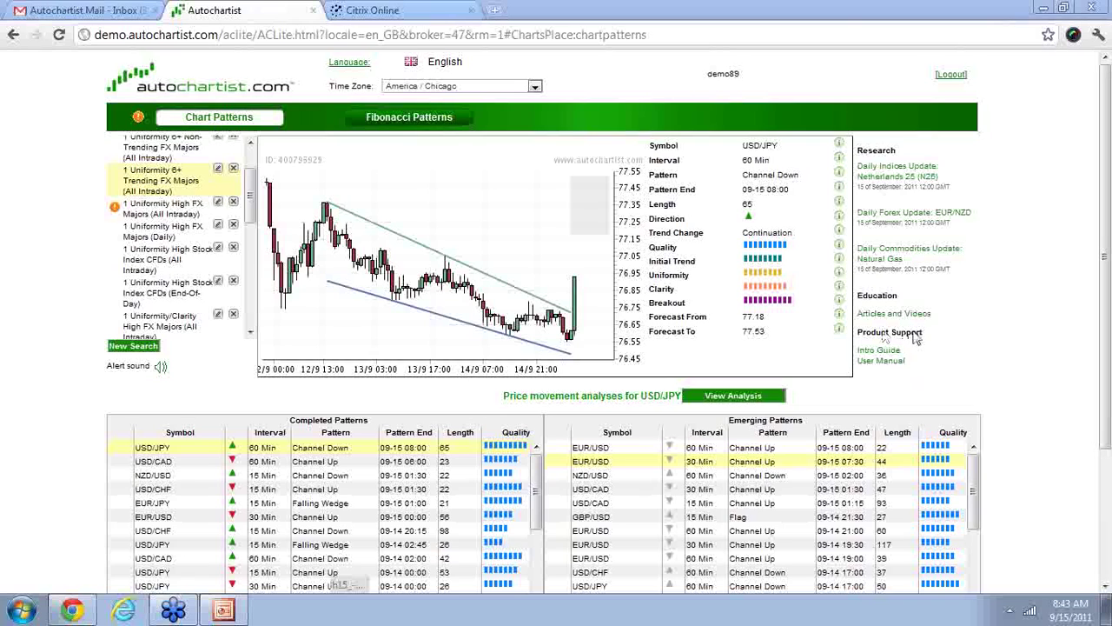
click(609, 449)
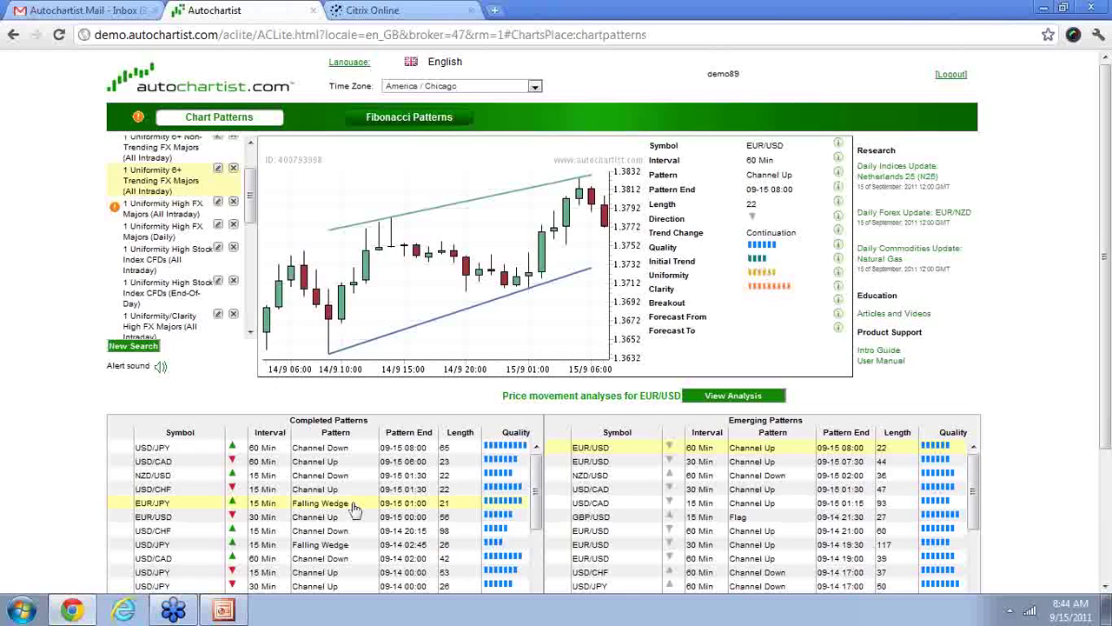
- Return to the completed USD/JPY 60-minute Channel Down pattern forecasting 77.18 to 77.53
click(258, 451)
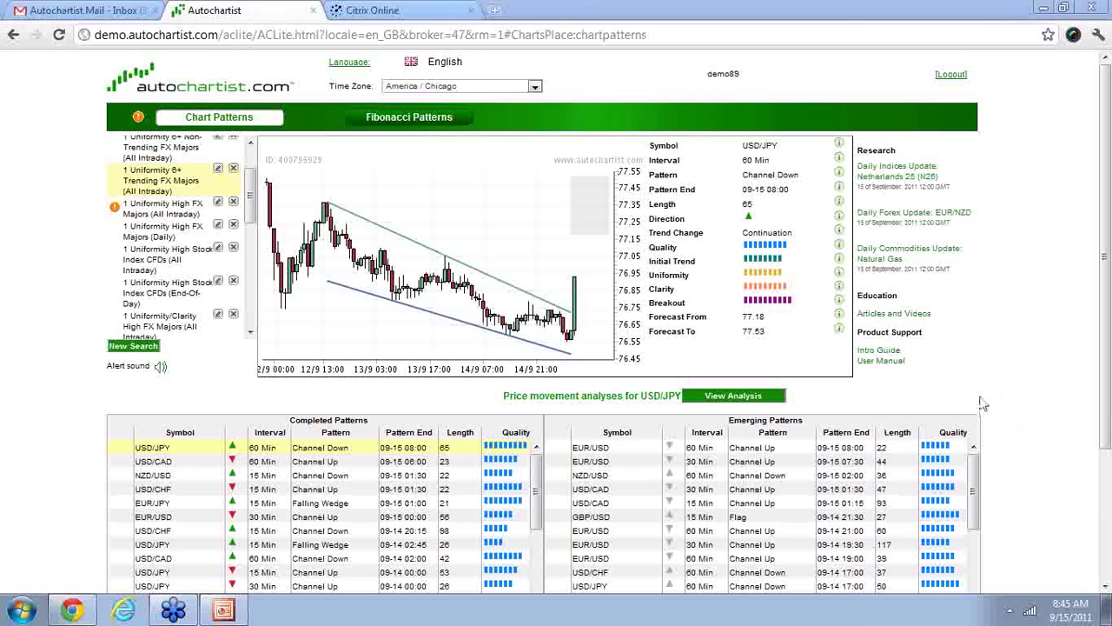
- Open the USD/JPY price movement analysis to view expected ranges from 15 Min to Daily
click(748, 395)
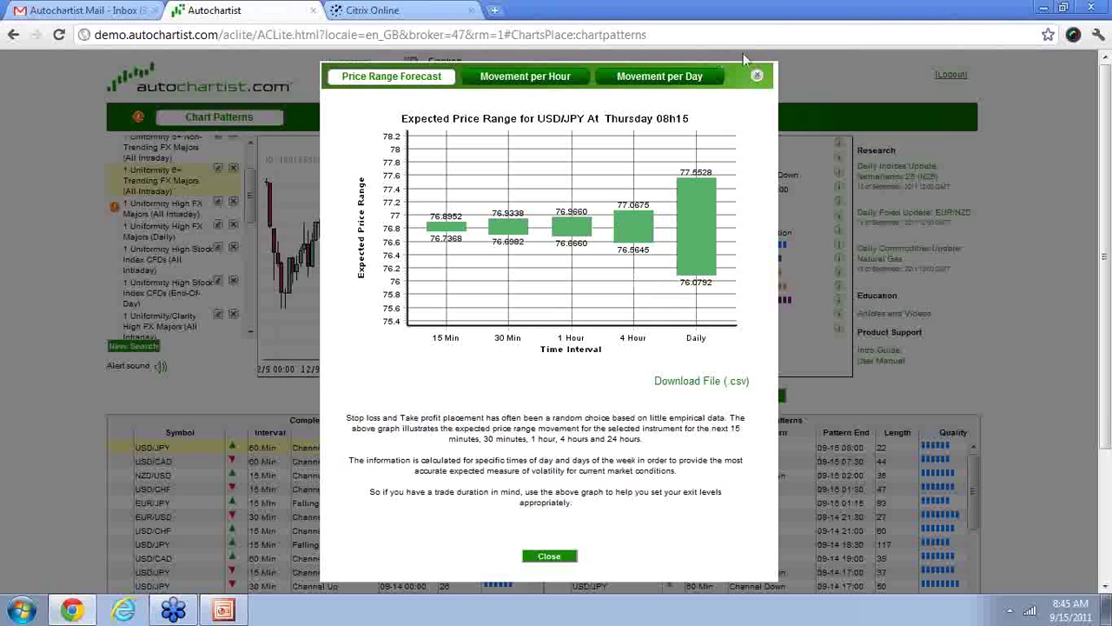
- Close the USD/JPY Price Range Forecast to return to the Channel Down chart
click(758, 78)
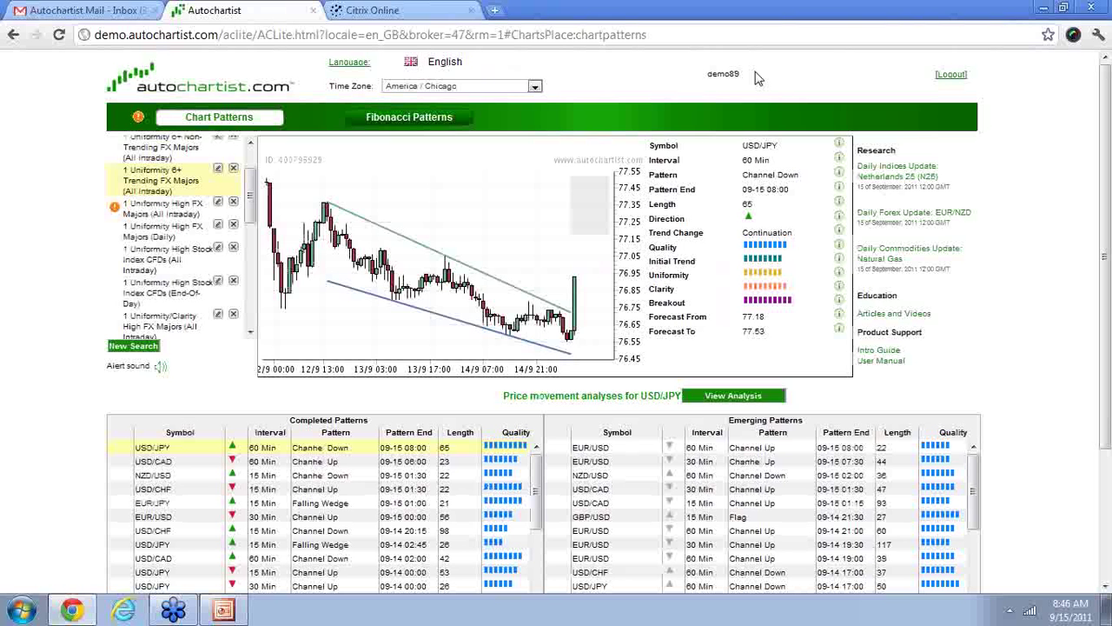